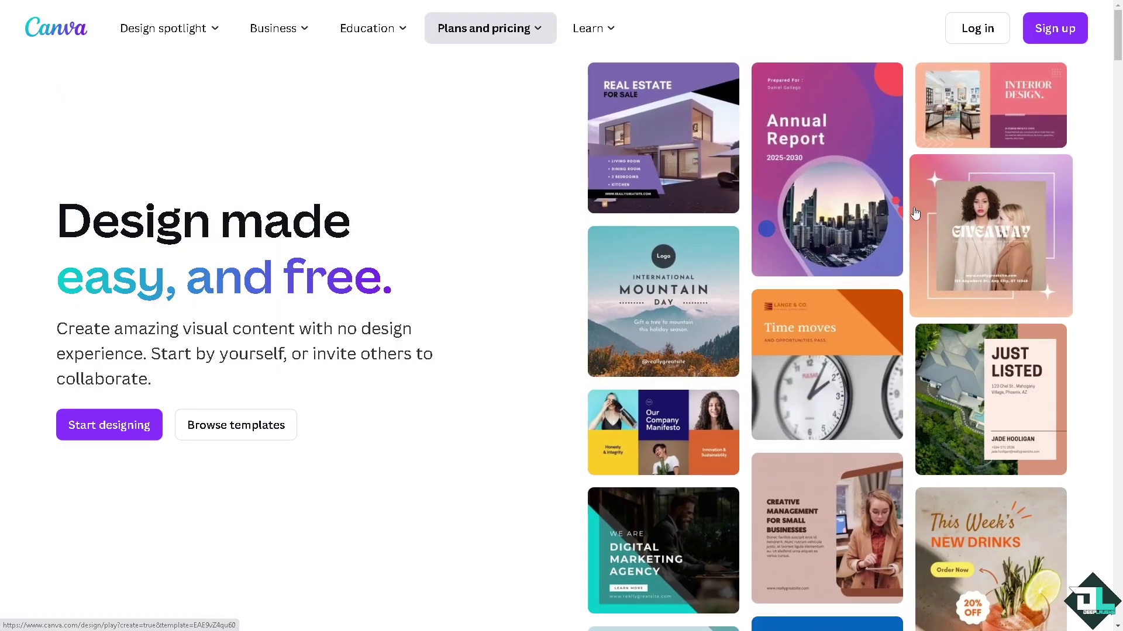
Step: Begin signing up for a Canva account and pick the Continue with email option
{"action": "left_click", "coordinate": [1056, 28]}
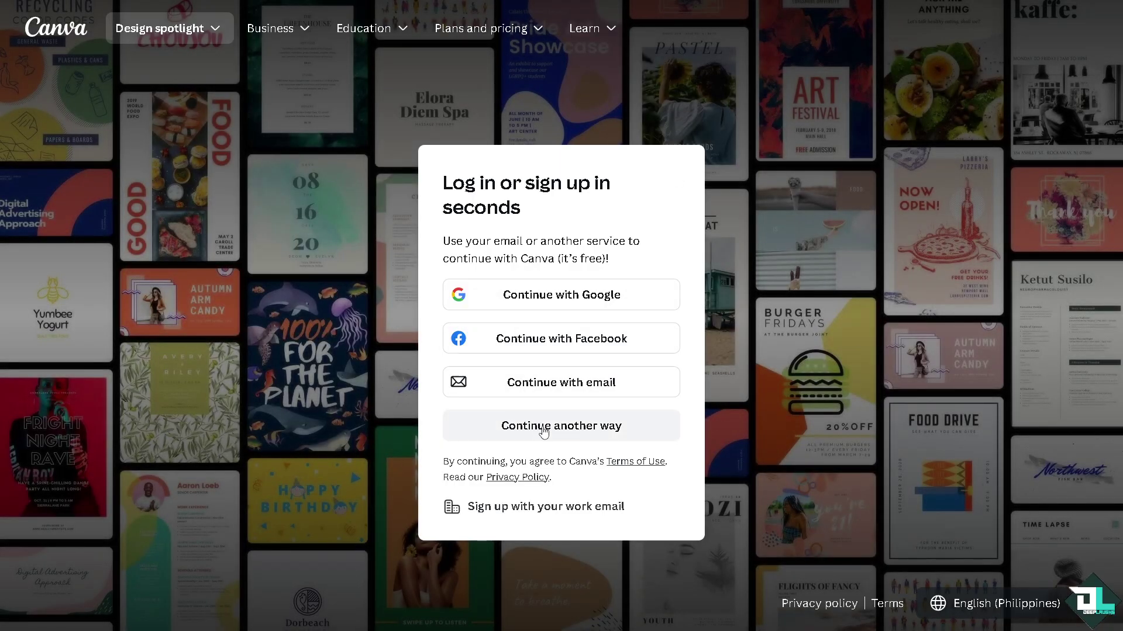
{"action": "left_click", "coordinate": [536, 425]}
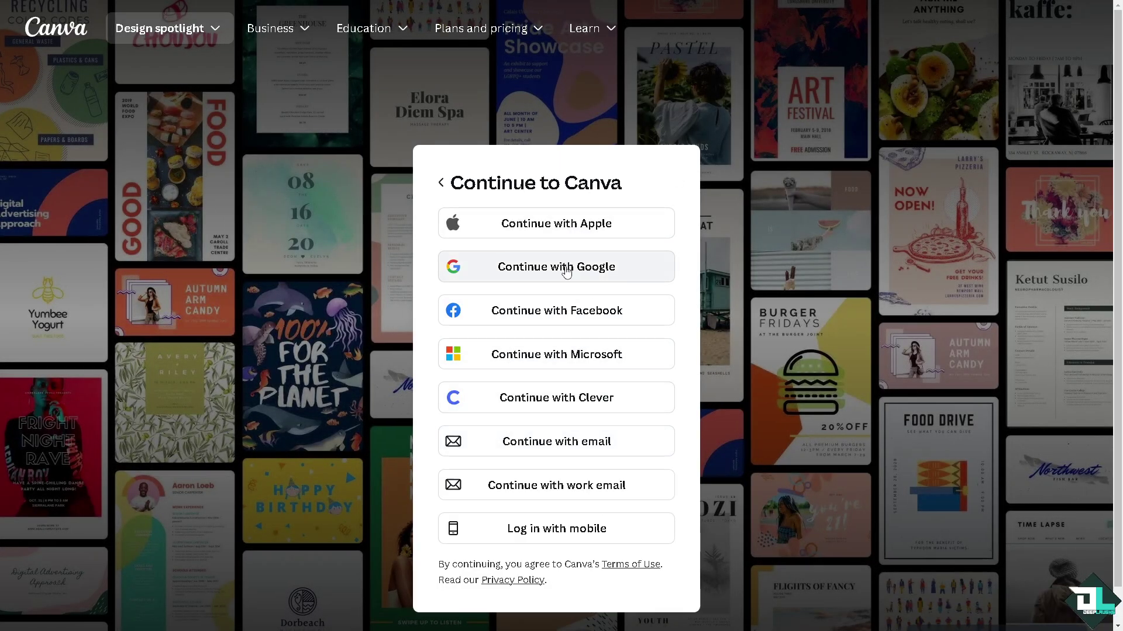
{"action": "left_click", "coordinate": [573, 444]}
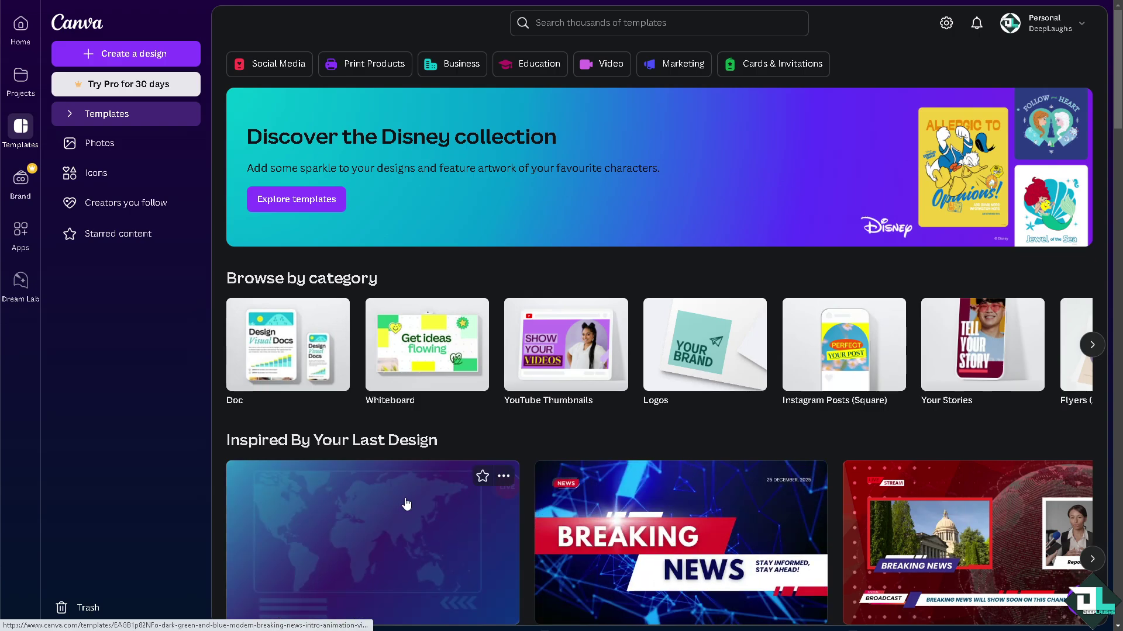
Step: Expand the Templates subcategories on the Canva home page
{"action": "left_click", "coordinate": [71, 121]}
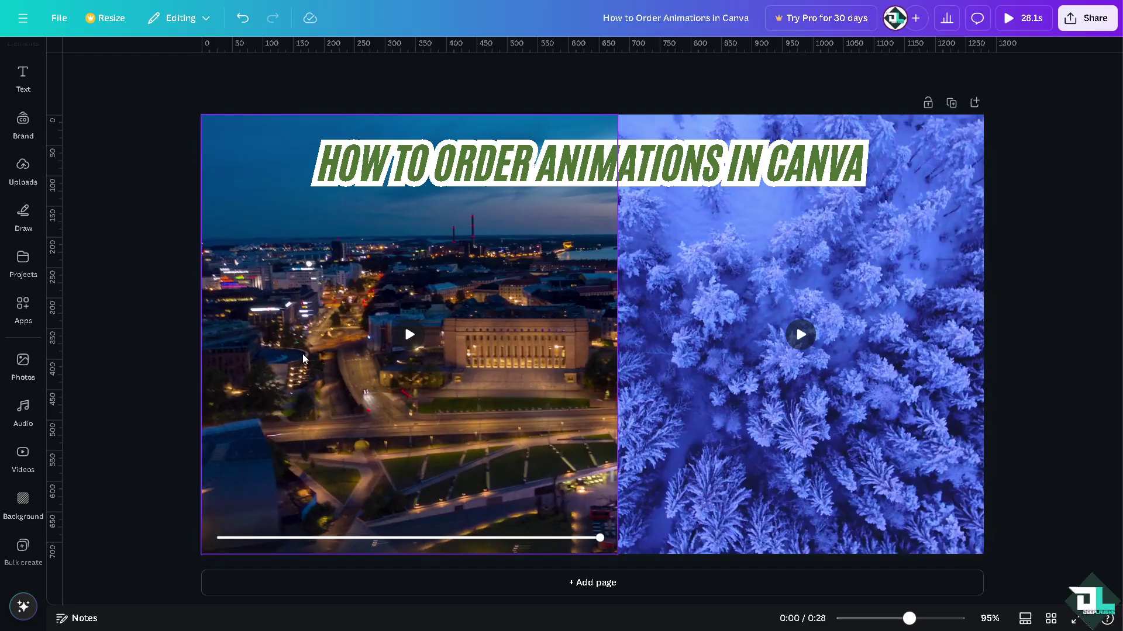
Step: Add the How to Order Animations thumbnail from Uploads, then shrink and position it centred below the title
{"action": "left_click", "coordinate": [23, 165]}
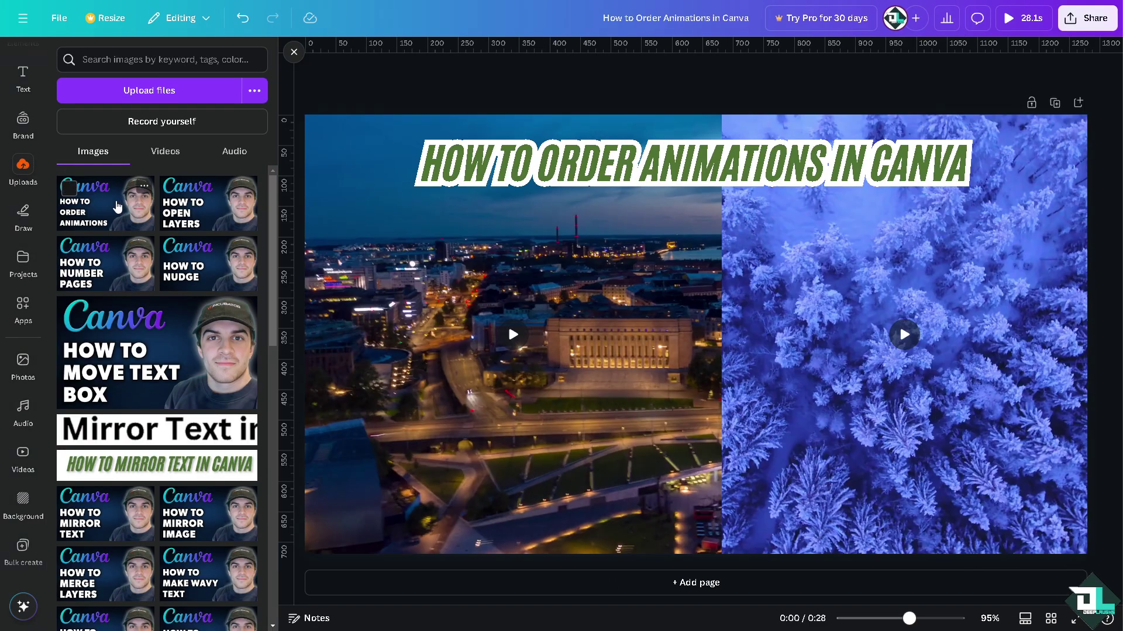
{"action": "left_click", "coordinate": [117, 206]}
{"action": "left_click", "coordinate": [294, 52]}
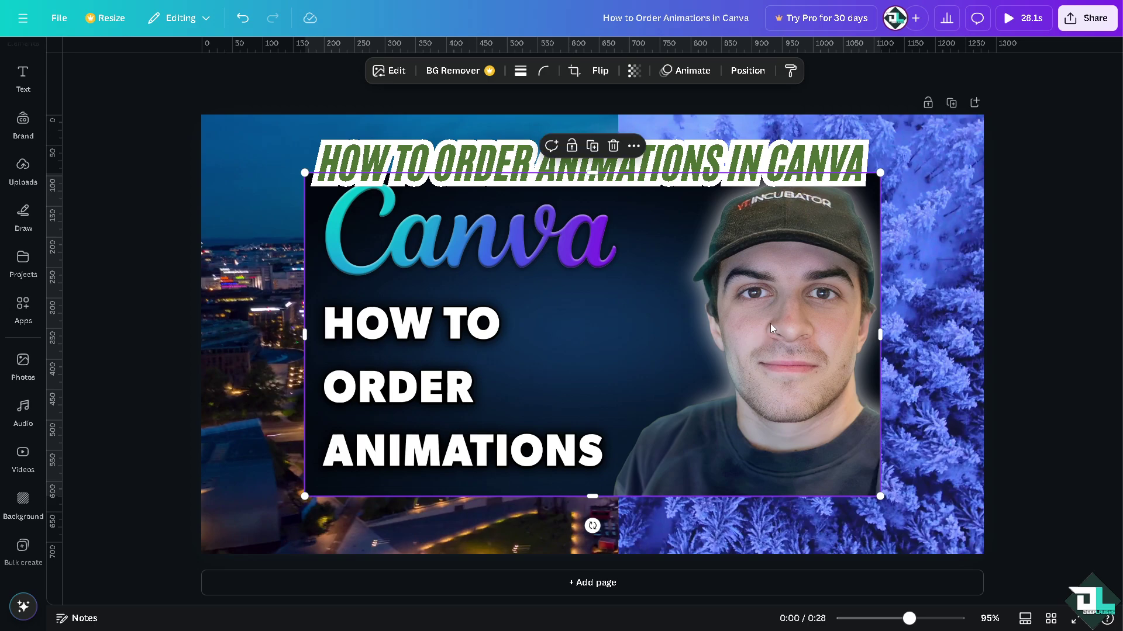
{"action": "left_click_drag", "start_coordinate": [755, 327], "coordinate": [749, 332]}
{"action": "mouse_move", "coordinate": [871, 509]}
{"action": "left_mouse_down"}
{"action": "mouse_move", "coordinate": [849, 491]}
{"action": "mouse_move", "coordinate": [862, 497]}
{"action": "left_mouse_up"}
{"action": "left_click", "coordinate": [23, 217]}
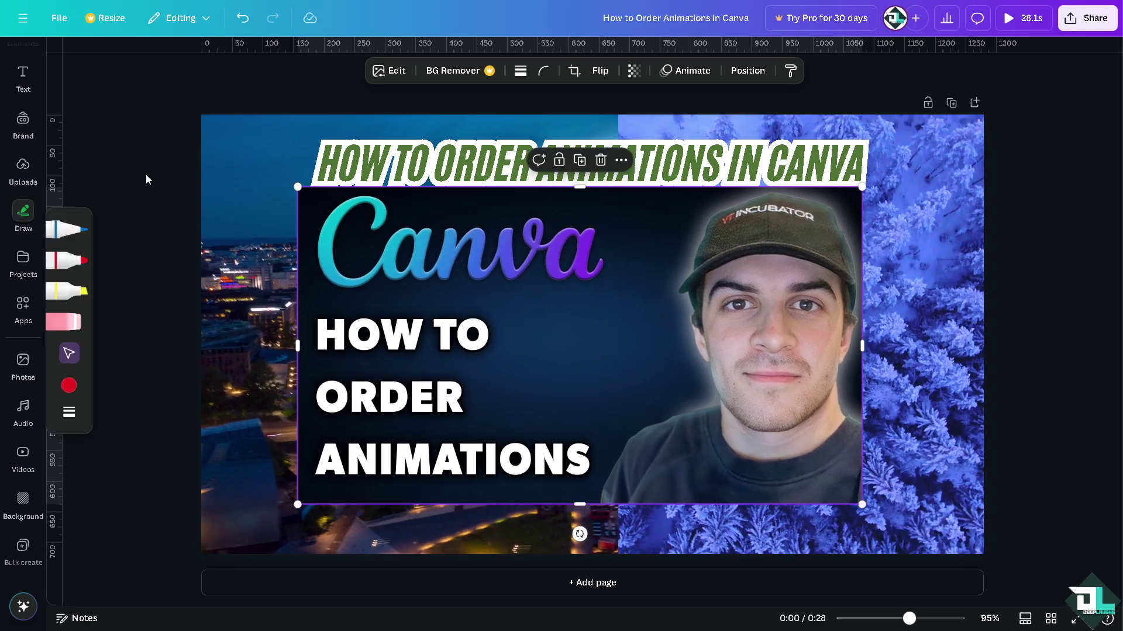
{"action": "key", "text": "Escape"}
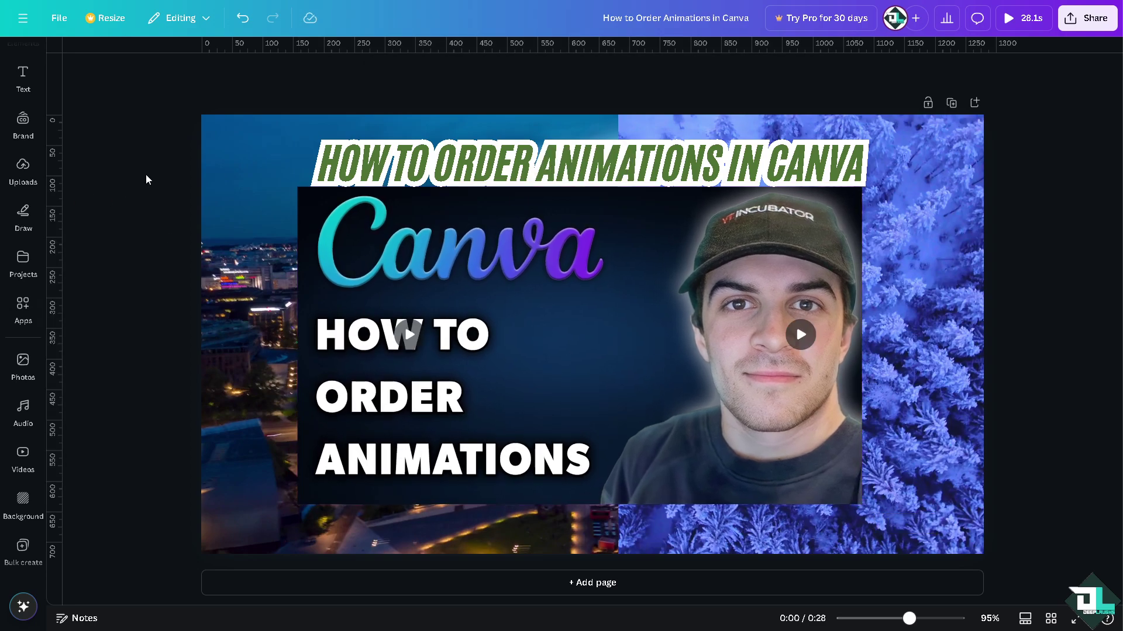
Step: Apply the General Blur animation preset to the HOW TO ORDER ANIMATIONS IN CANVA title text
{"action": "left_click", "coordinate": [446, 162]}
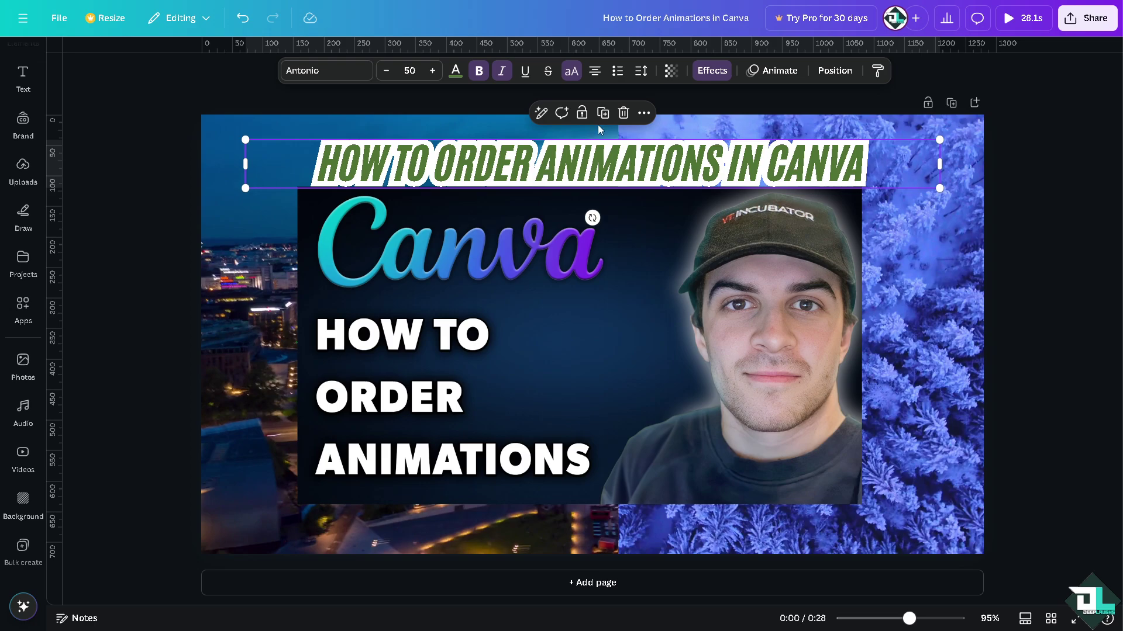
{"action": "left_click", "coordinate": [774, 71]}
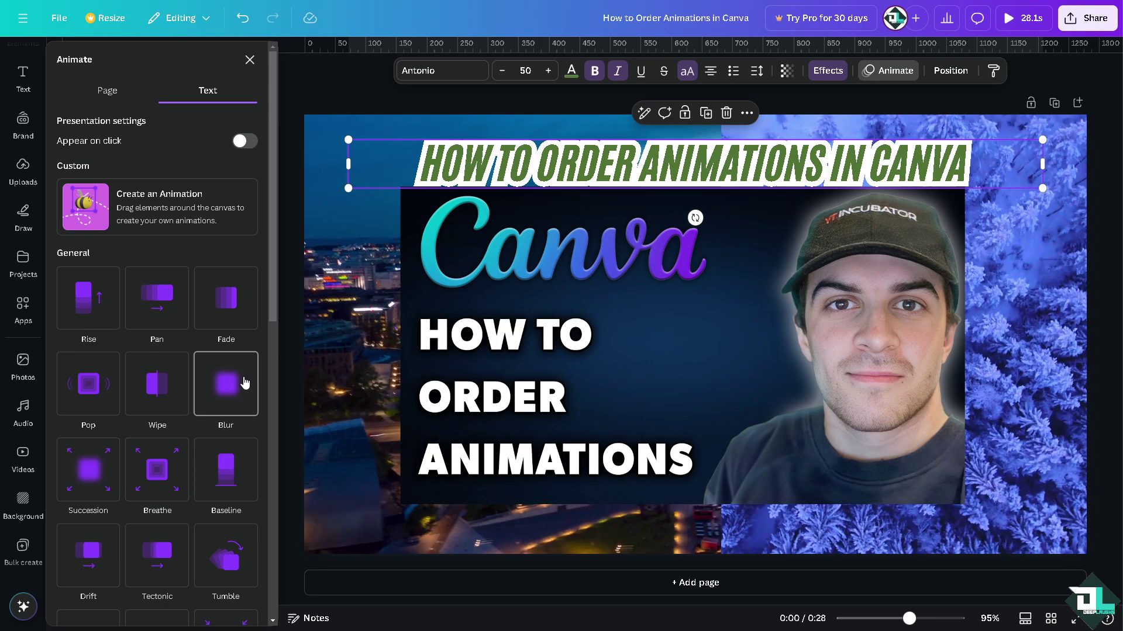
{"action": "left_click", "coordinate": [244, 370]}
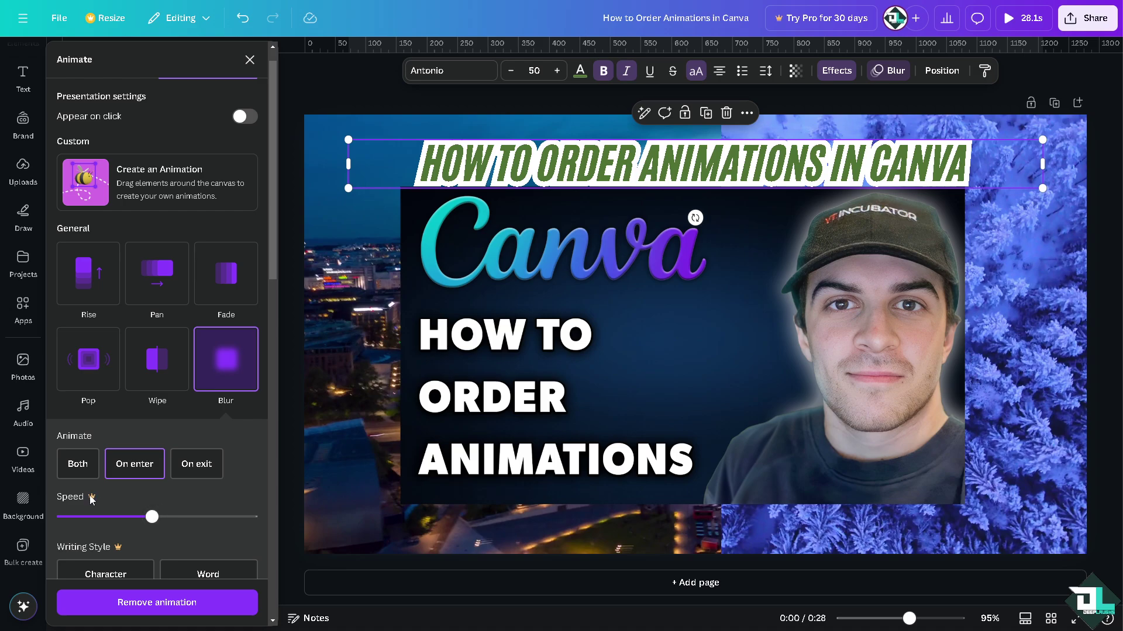
Step: Switch the title's Blur animation from On enter to Both
{"action": "scroll", "coordinate": [93, 497], "scroll_direction": "down", "scroll_amount": 1}
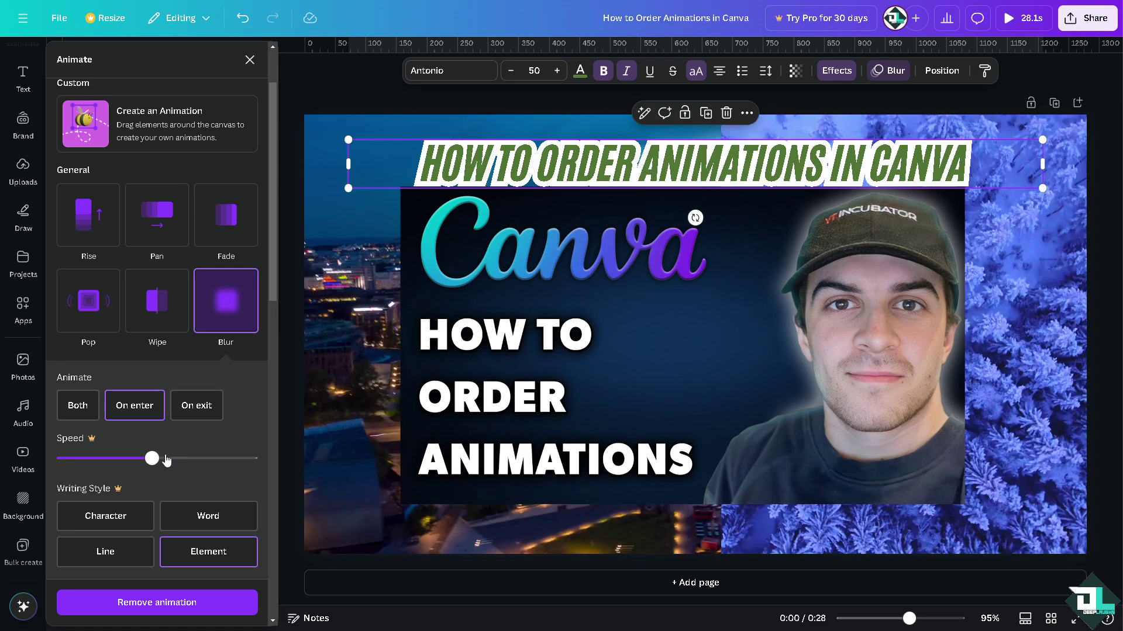
{"action": "scroll", "coordinate": [172, 441], "scroll_direction": "down", "scroll_amount": 1}
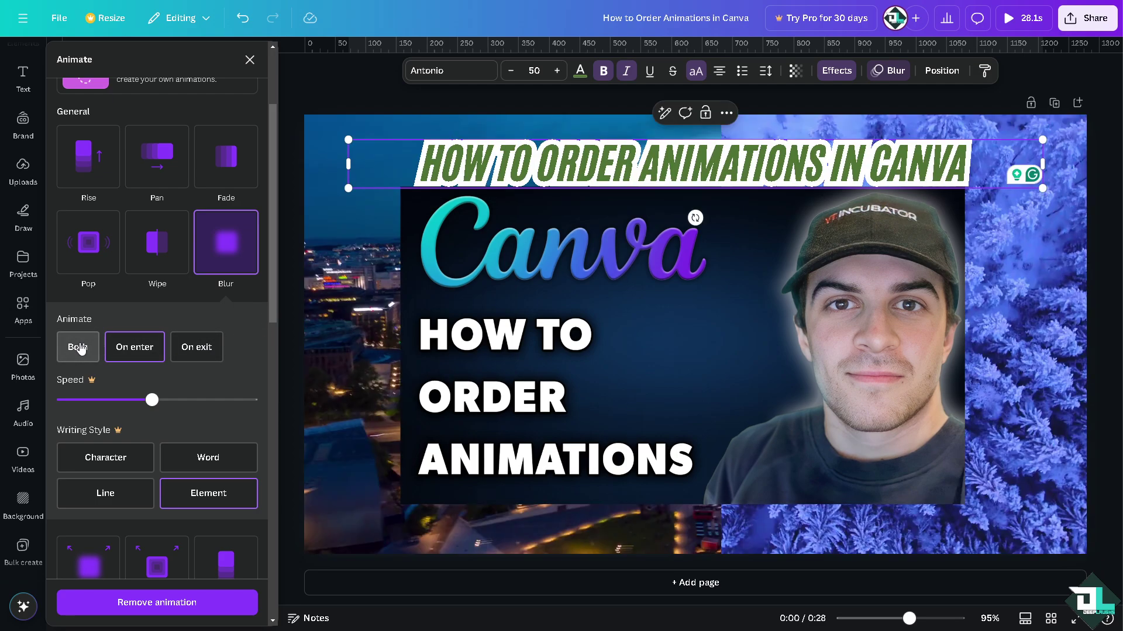
{"action": "left_click", "coordinate": [80, 349]}
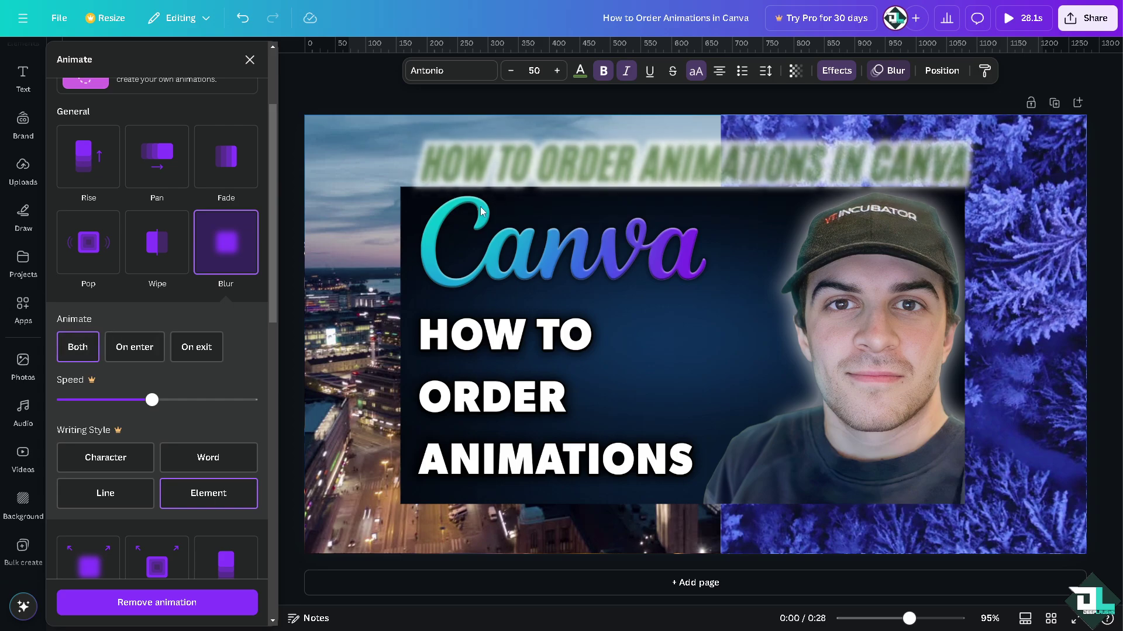
{"action": "scroll", "coordinate": [139, 391], "scroll_direction": "down", "scroll_amount": 3}
{"action": "scroll", "coordinate": [139, 391], "scroll_direction": "down", "scroll_amount": 4}
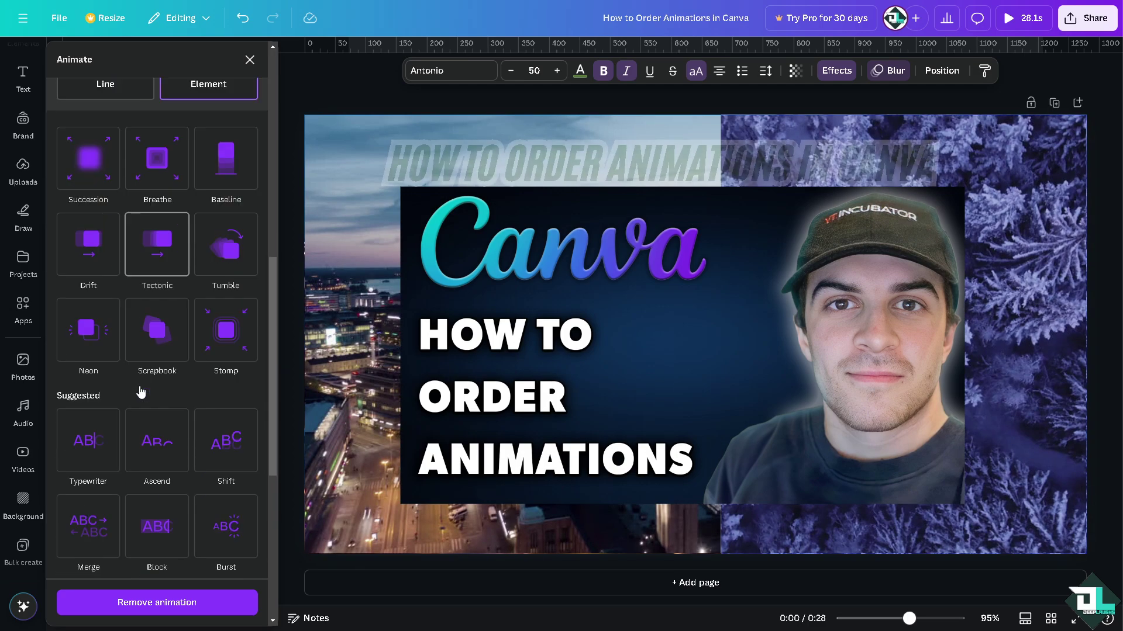
Step: Apply the Succession animation, set to On enter, to the selected thumbnail image
{"action": "left_click", "coordinate": [483, 273]}
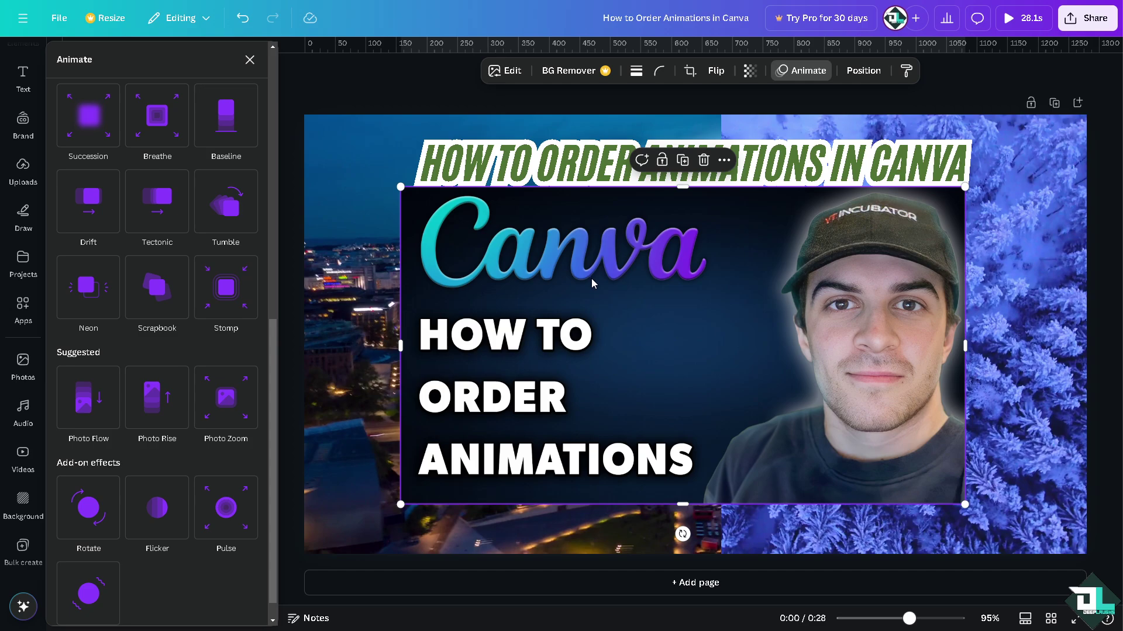
{"action": "scroll", "coordinate": [131, 245], "scroll_direction": "up", "scroll_amount": 6}
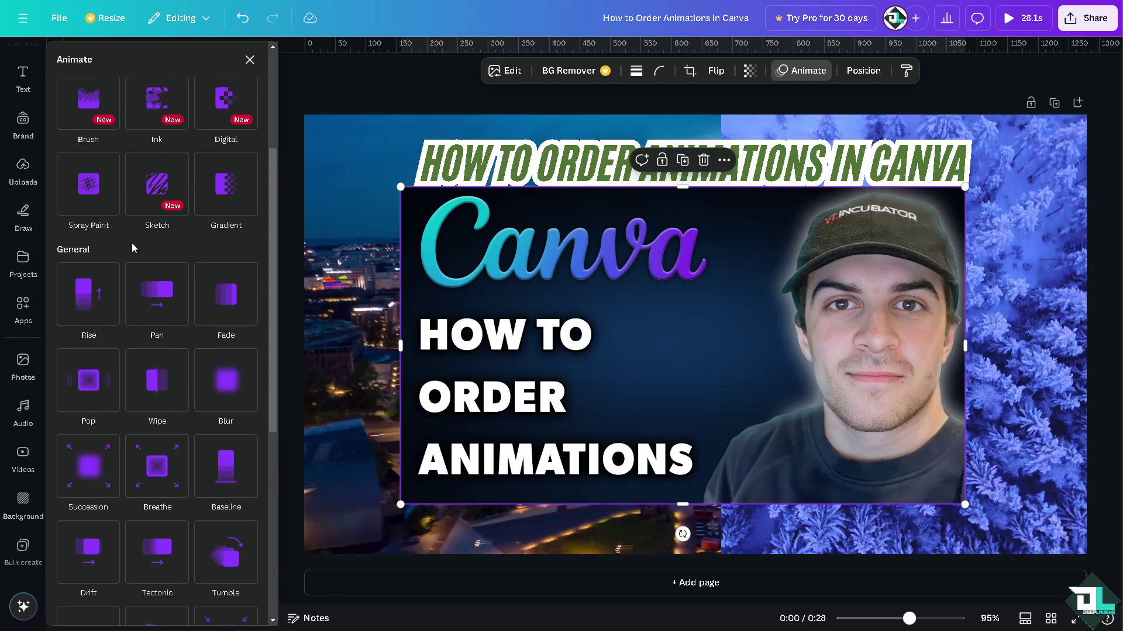
{"action": "scroll", "coordinate": [135, 251], "scroll_direction": "up", "scroll_amount": 3}
{"action": "scroll", "coordinate": [101, 351], "scroll_direction": "down", "scroll_amount": 2}
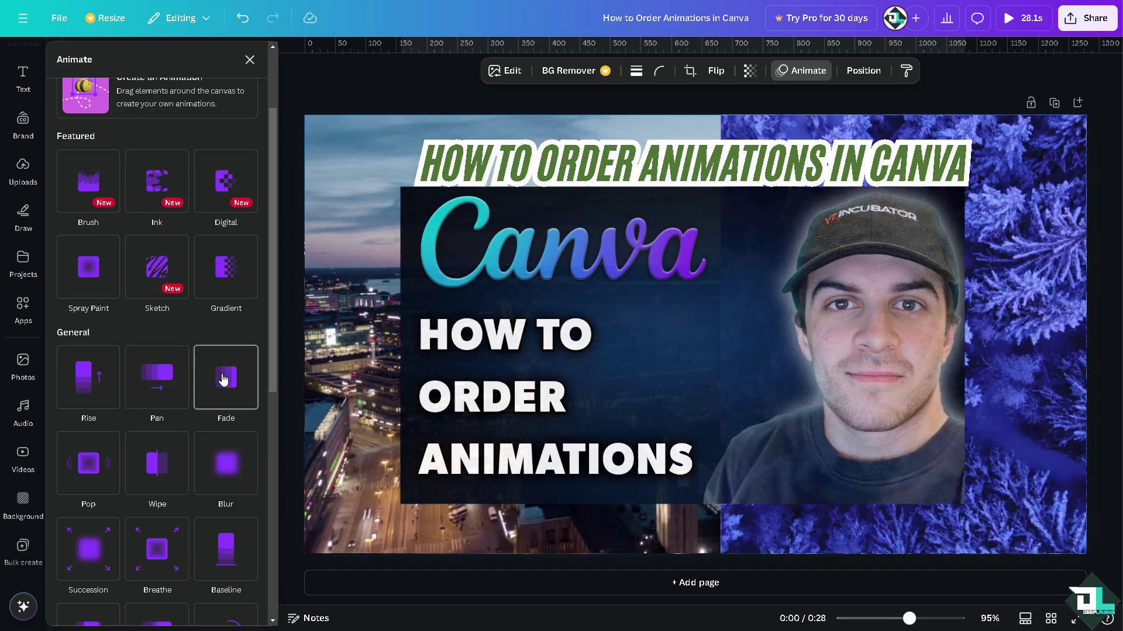
{"action": "scroll", "coordinate": [223, 379], "scroll_direction": "down", "scroll_amount": 3}
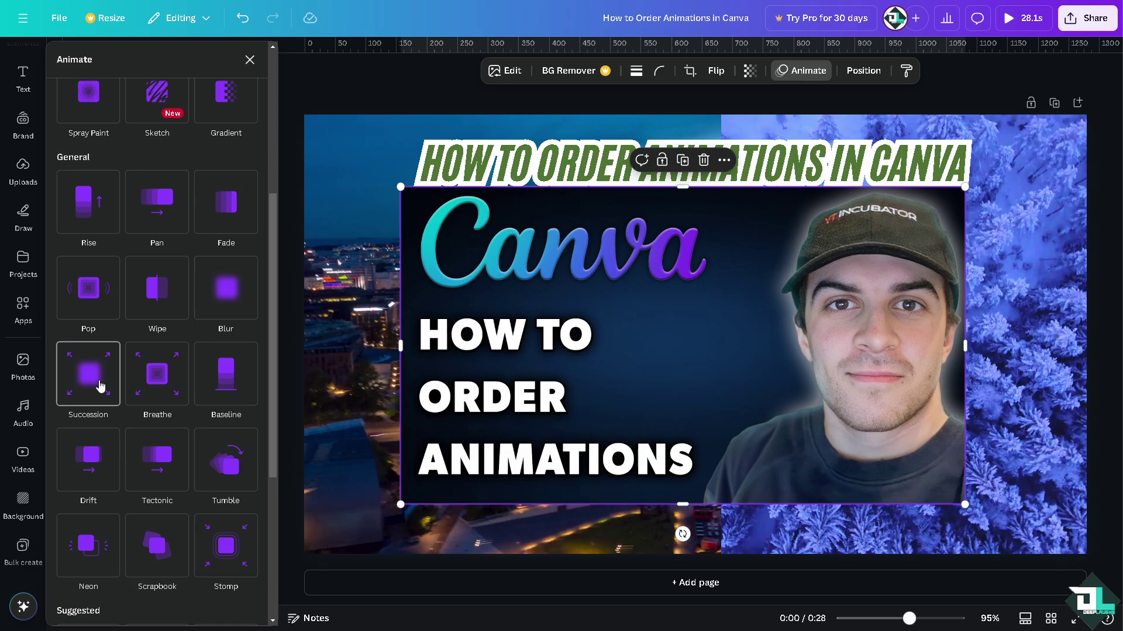
{"action": "left_click", "coordinate": [100, 386]}
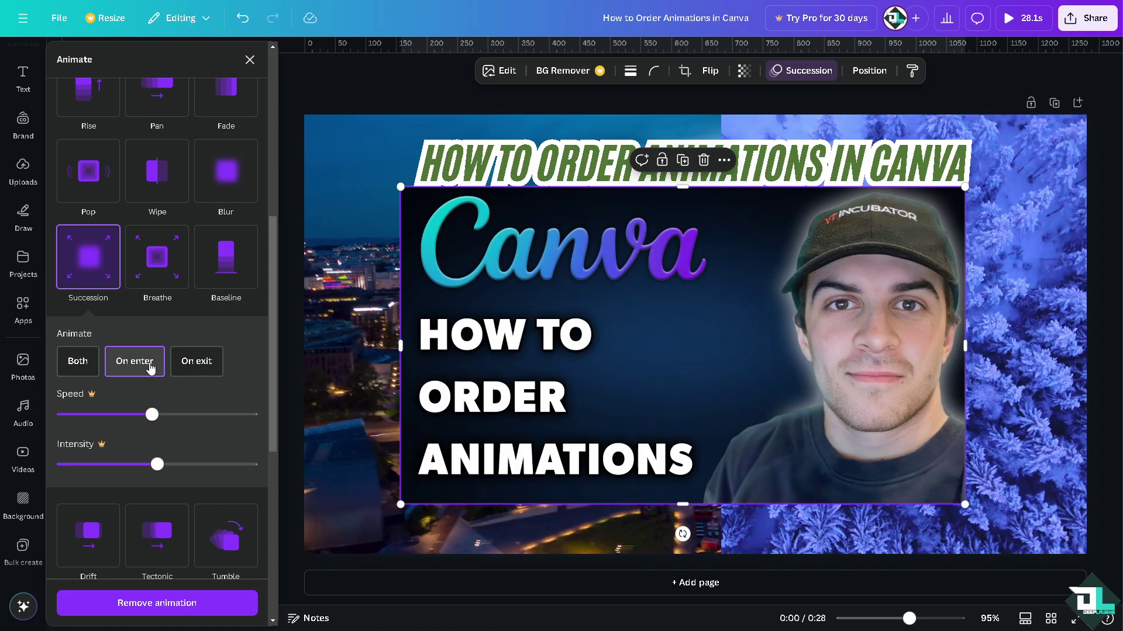
Step: Select the left city-at-night video and browse its animation effects such as Tumble and Breathe
{"action": "left_click", "coordinate": [335, 314]}
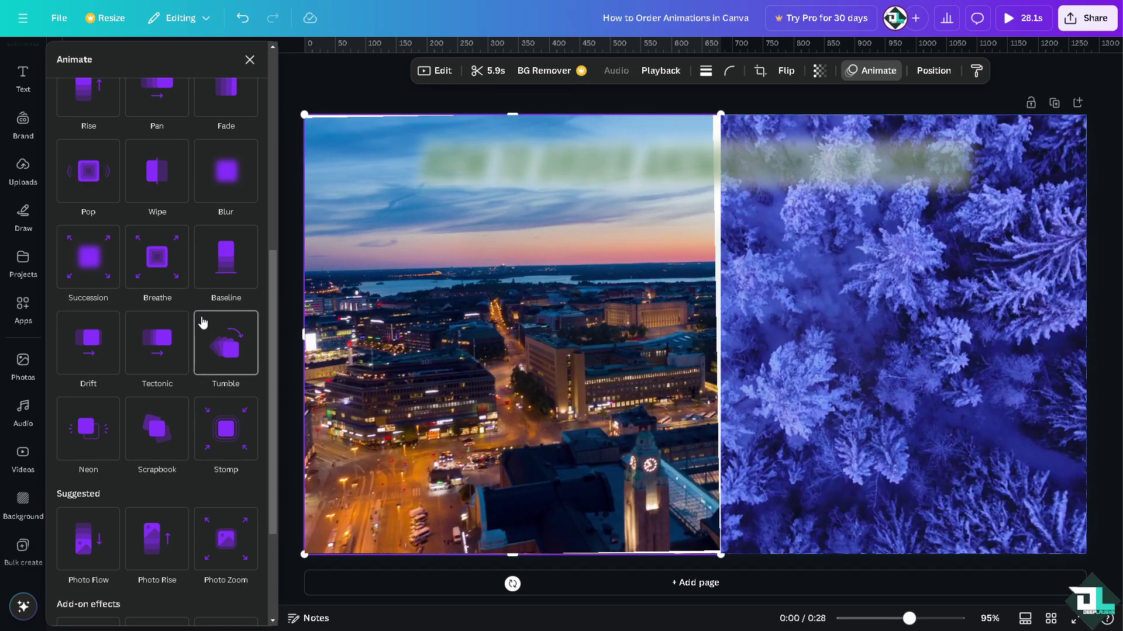
{"action": "scroll", "coordinate": [139, 374], "scroll_direction": "up", "scroll_amount": 3}
{"action": "scroll", "coordinate": [139, 374], "scroll_direction": "down", "scroll_amount": 6}
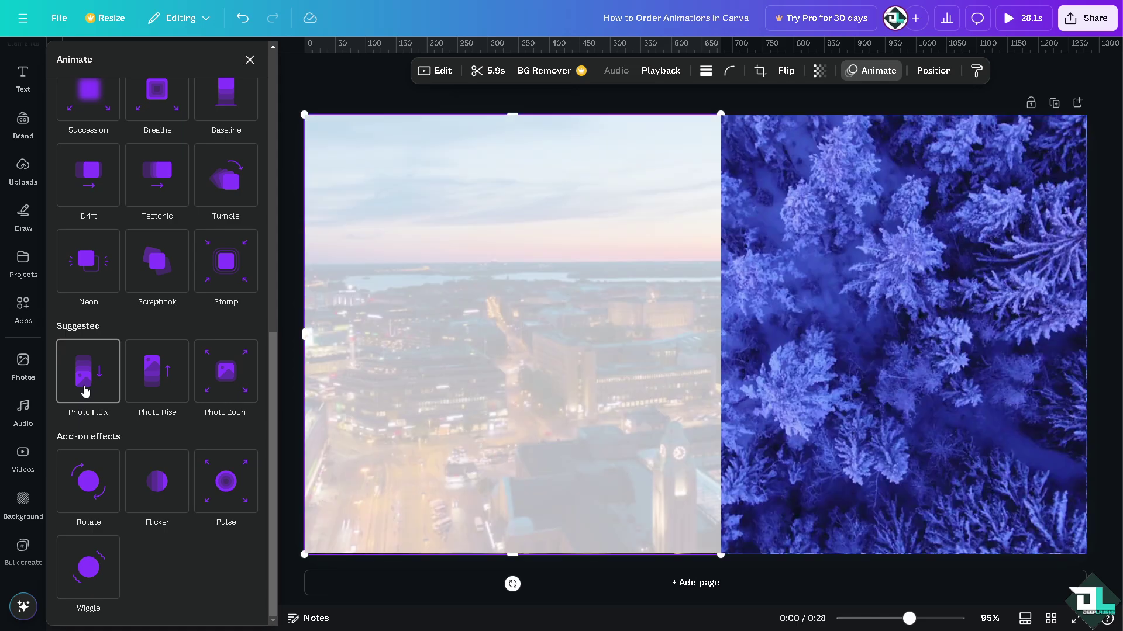
{"action": "scroll", "coordinate": [96, 395], "scroll_direction": "up", "scroll_amount": 3}
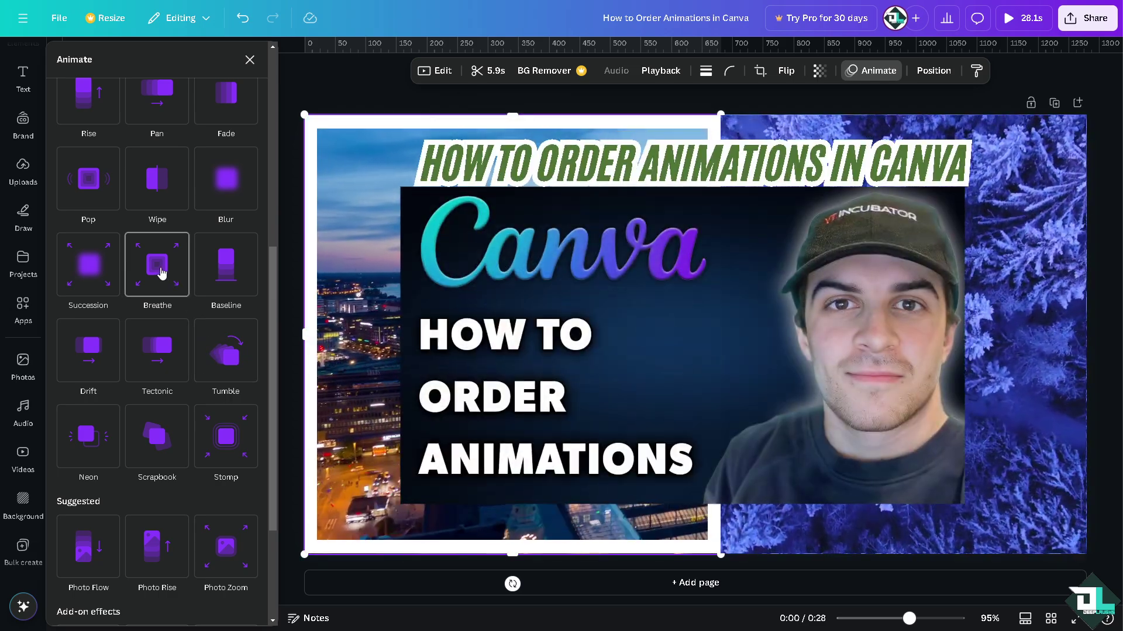
Step: Apply Breathe to the city video and the snowy forest video, then close the Animate panel
{"action": "left_click", "coordinate": [162, 273]}
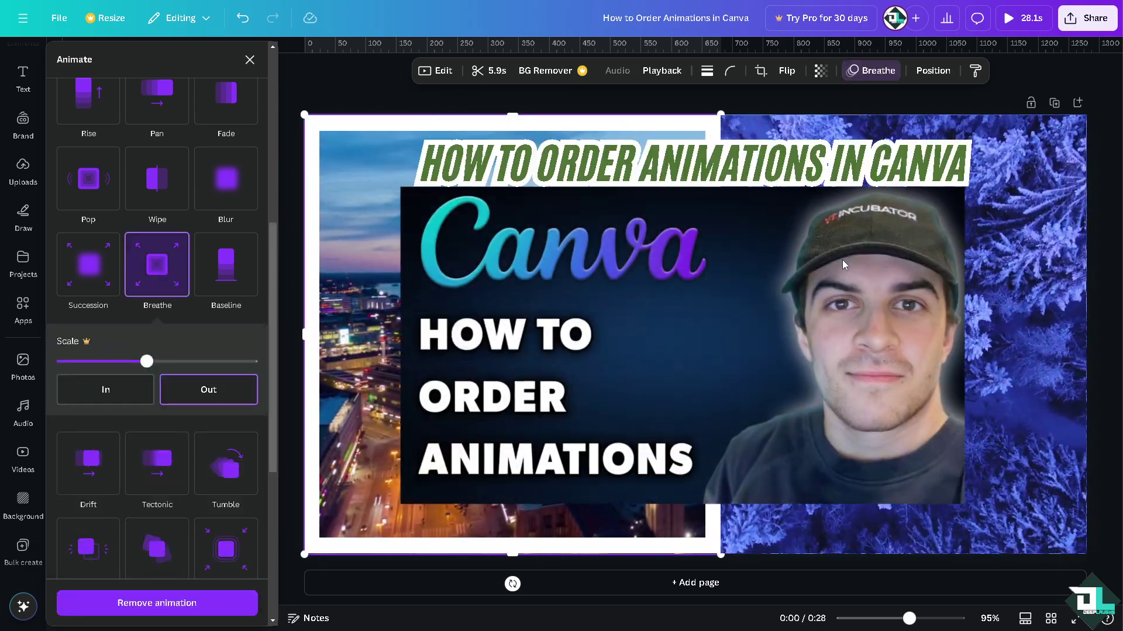
{"action": "left_click", "coordinate": [998, 203]}
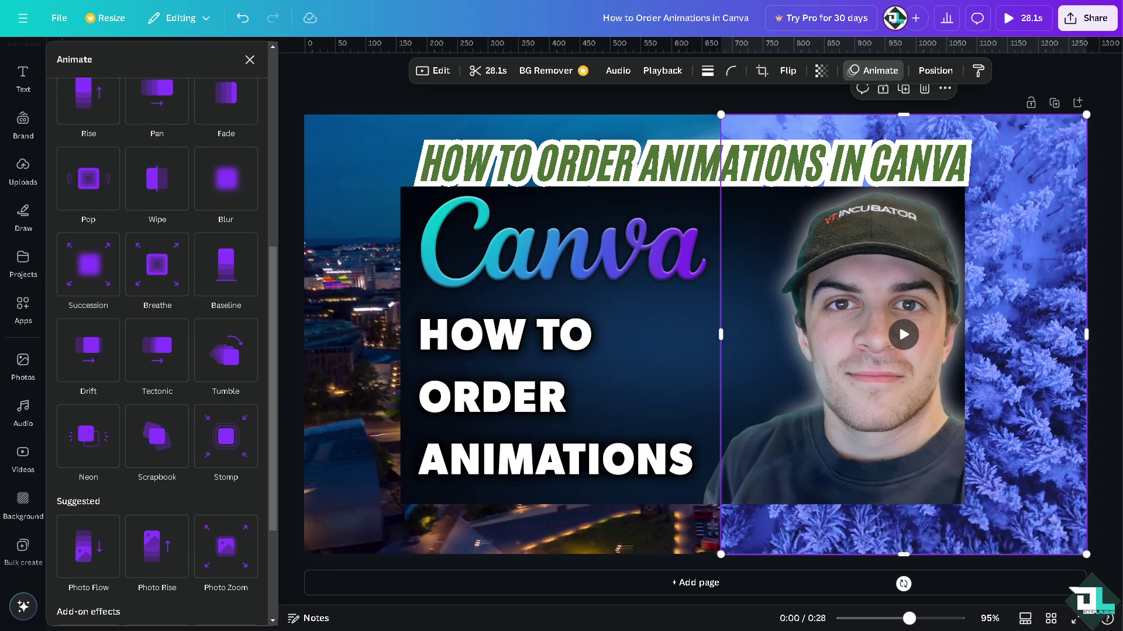
{"action": "scroll", "coordinate": [167, 401], "scroll_direction": "down", "scroll_amount": 2}
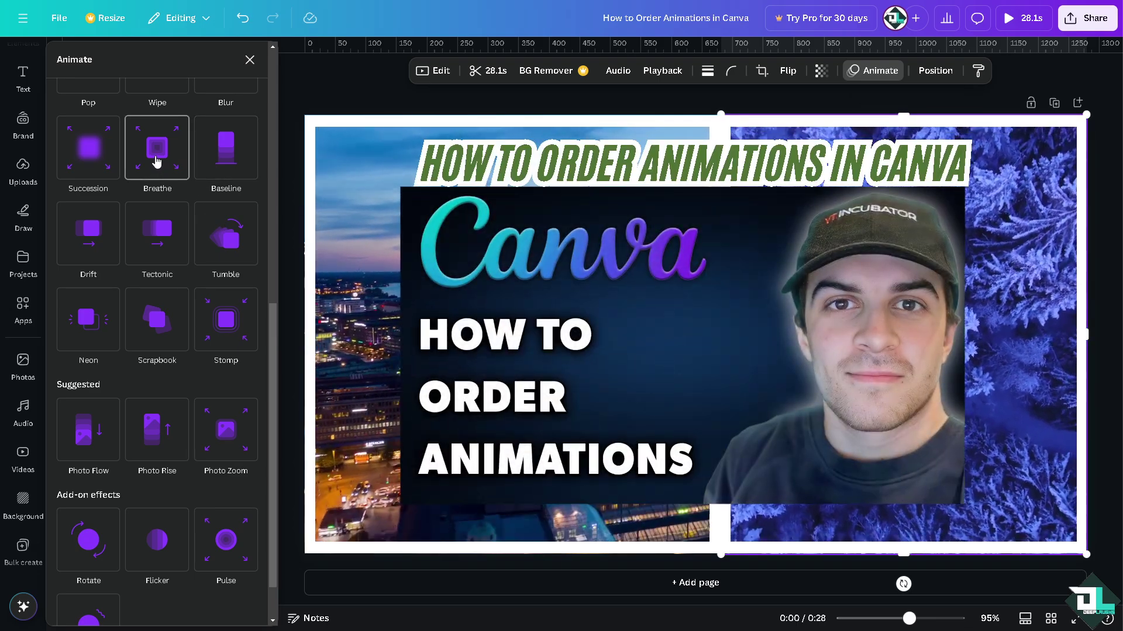
{"action": "left_click", "coordinate": [156, 161]}
{"action": "scroll", "coordinate": [124, 336], "scroll_direction": "down", "scroll_amount": 3}
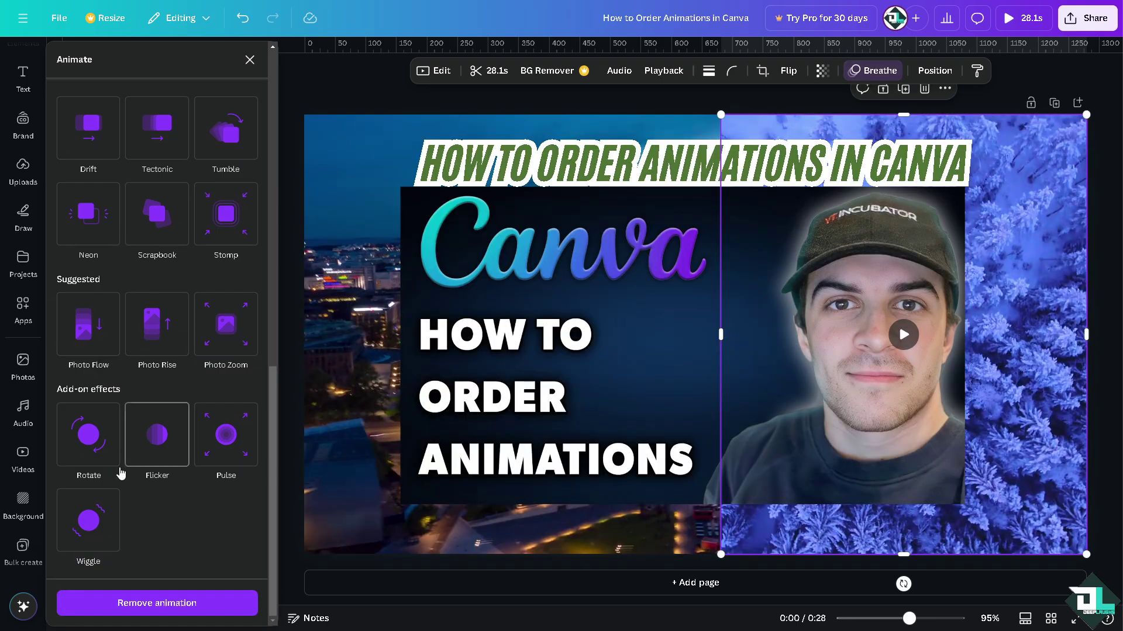
{"action": "scroll", "coordinate": [121, 469], "scroll_direction": "up", "scroll_amount": 10}
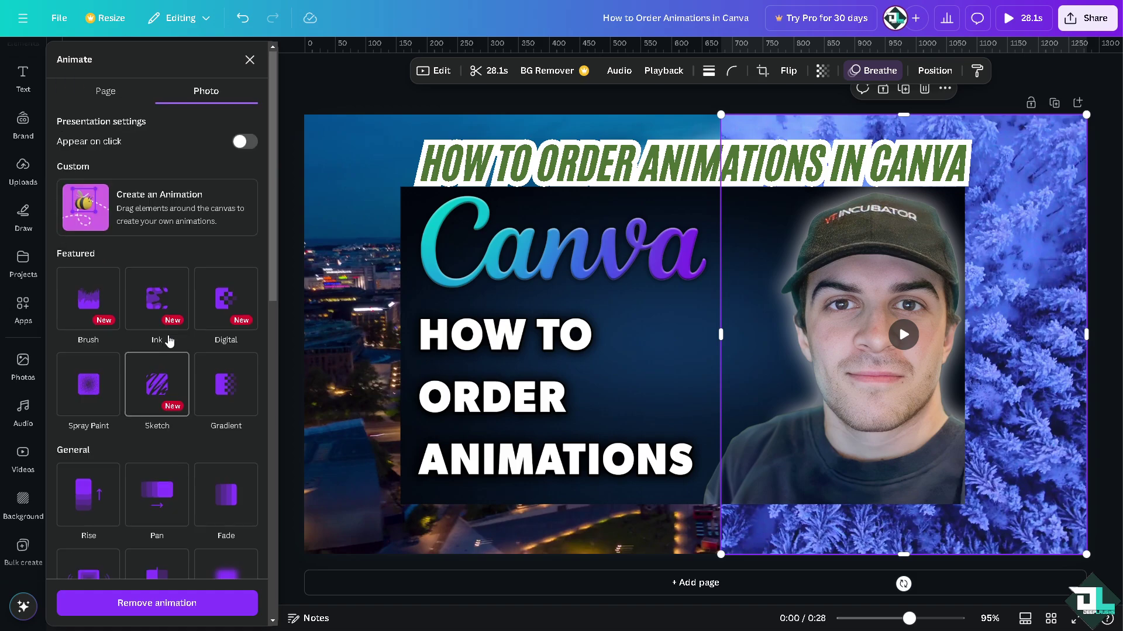
{"action": "scroll", "coordinate": [167, 342], "scroll_direction": "down", "scroll_amount": 6}
{"action": "scroll", "coordinate": [230, 273], "scroll_direction": "up", "scroll_amount": 5}
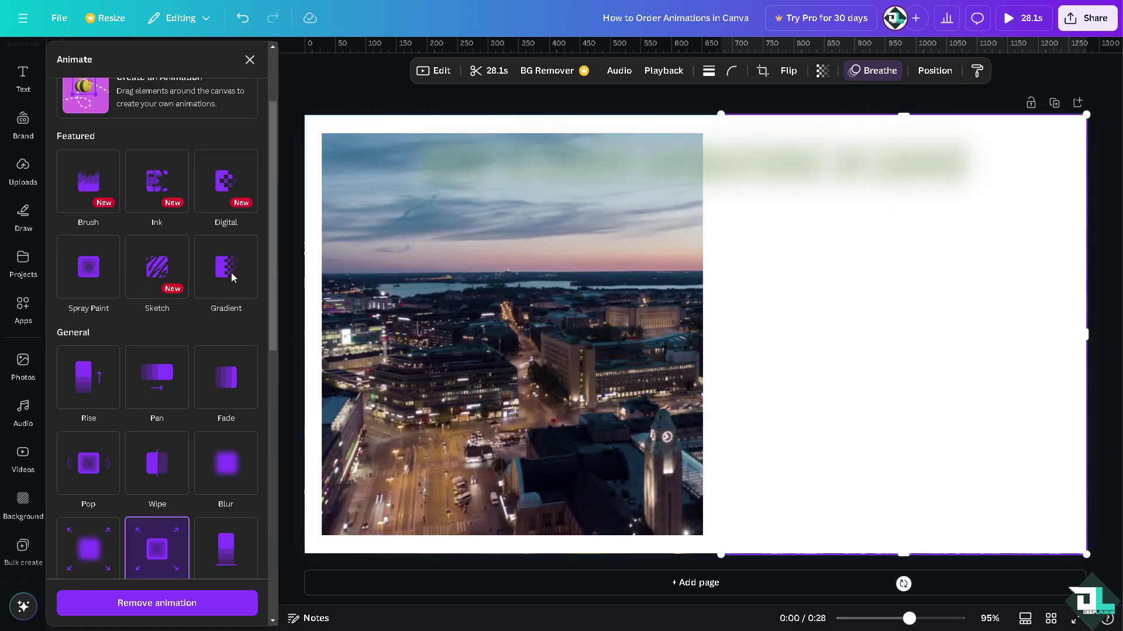
{"action": "scroll", "coordinate": [234, 267], "scroll_direction": "up", "scroll_amount": 2}
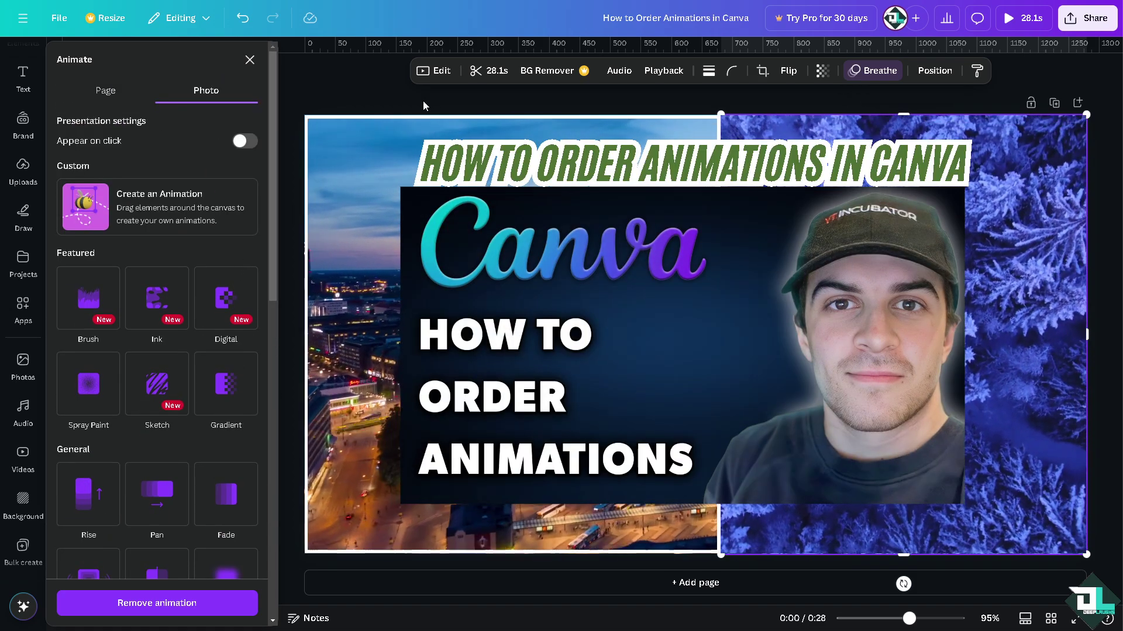
{"action": "left_click", "coordinate": [872, 70]}
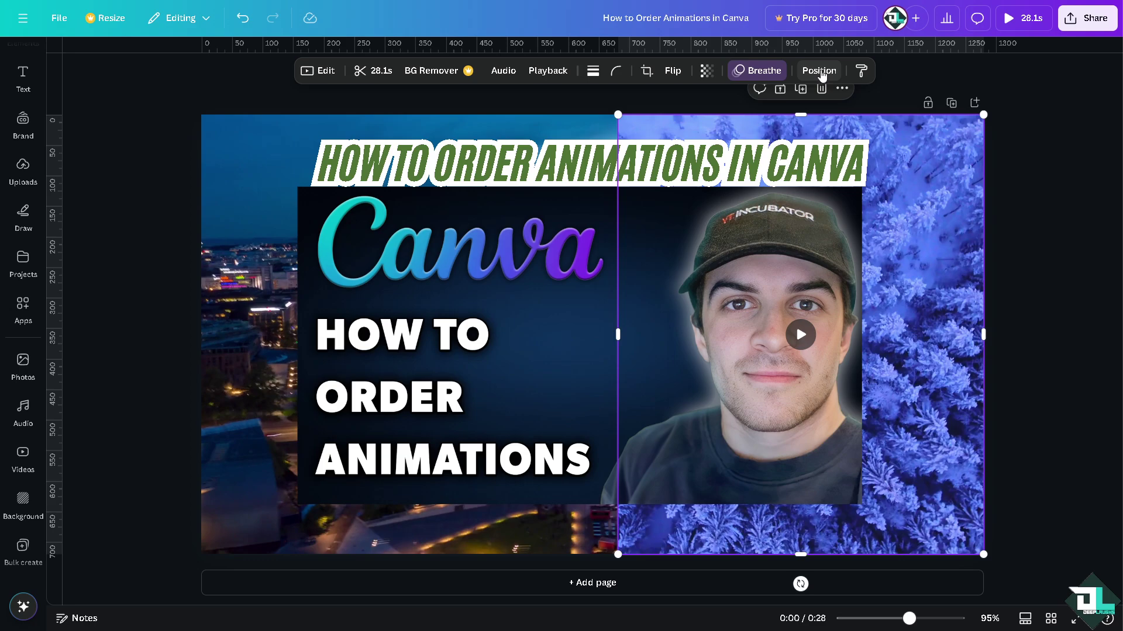
Step: Open the Position panel, check its Arrange options, and return to the Layers list
{"action": "left_click", "coordinate": [818, 71]}
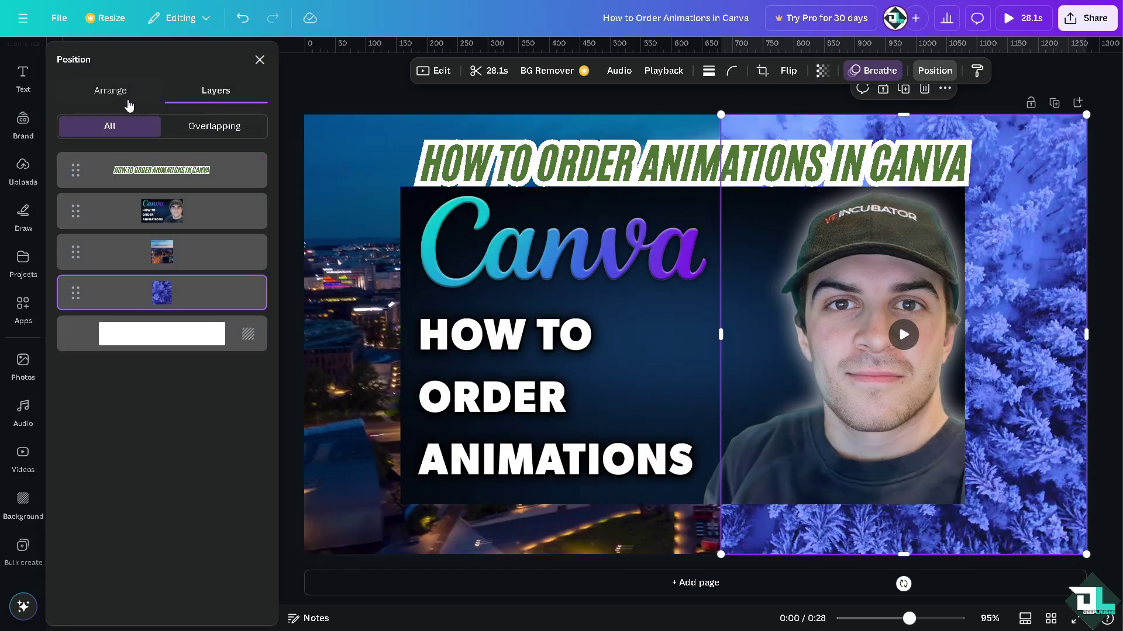
{"action": "left_click", "coordinate": [119, 93]}
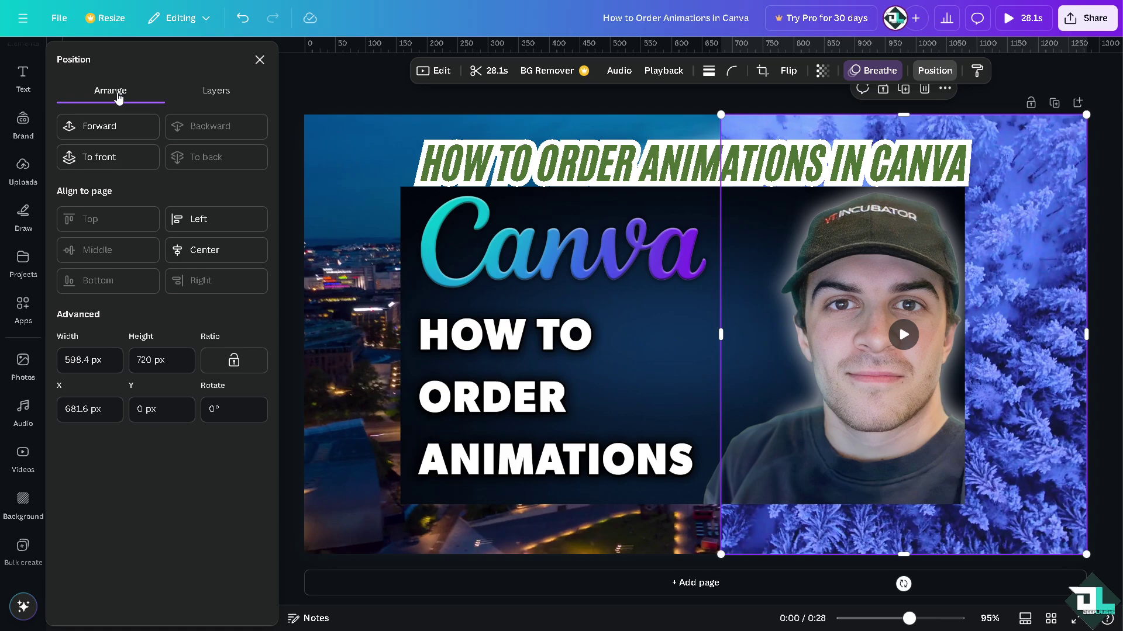
{"action": "left_click", "coordinate": [217, 93]}
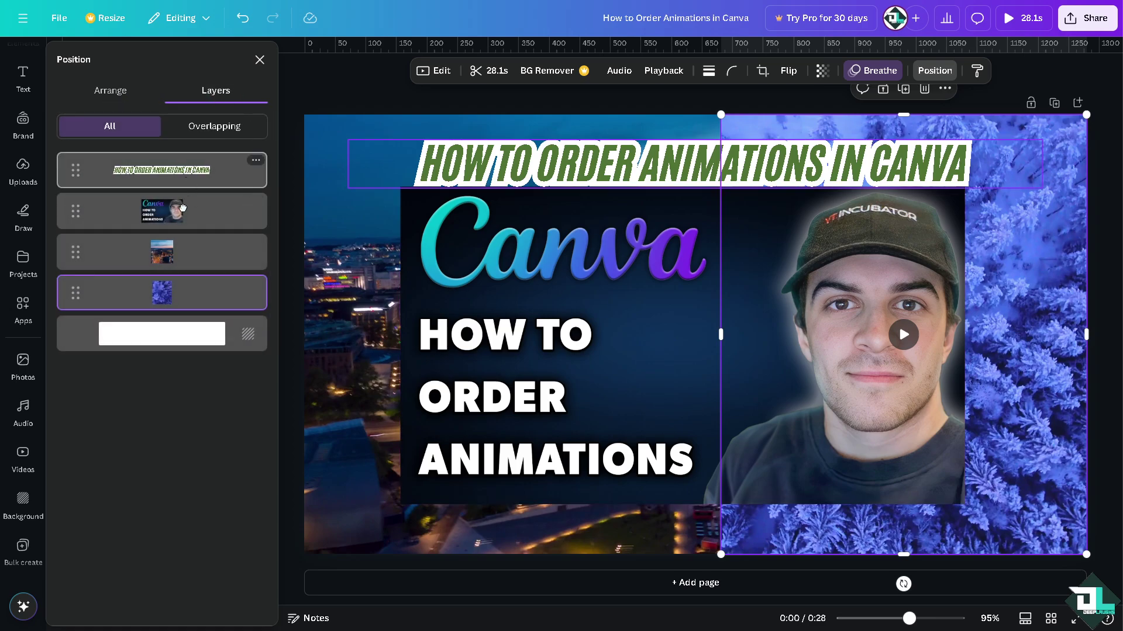
Step: Drag the thumbnail layer above the title, then move the title layer back to the top
{"action": "mouse_move", "coordinate": [182, 169]}
{"action": "left_mouse_down"}
{"action": "mouse_move", "coordinate": [182, 208]}
{"action": "mouse_move", "coordinate": [182, 170]}
{"action": "left_mouse_up"}
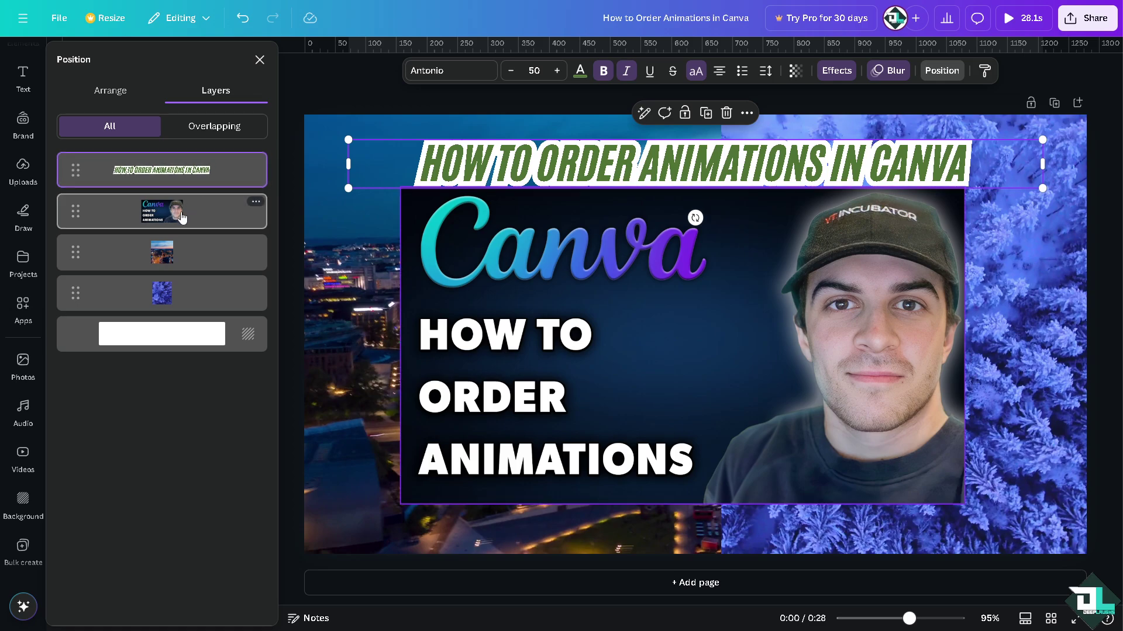
{"action": "mouse_move", "coordinate": [182, 217]}
{"action": "left_mouse_down"}
{"action": "mouse_move", "coordinate": [185, 168]}
{"action": "mouse_move", "coordinate": [199, 203]}
{"action": "left_mouse_up"}
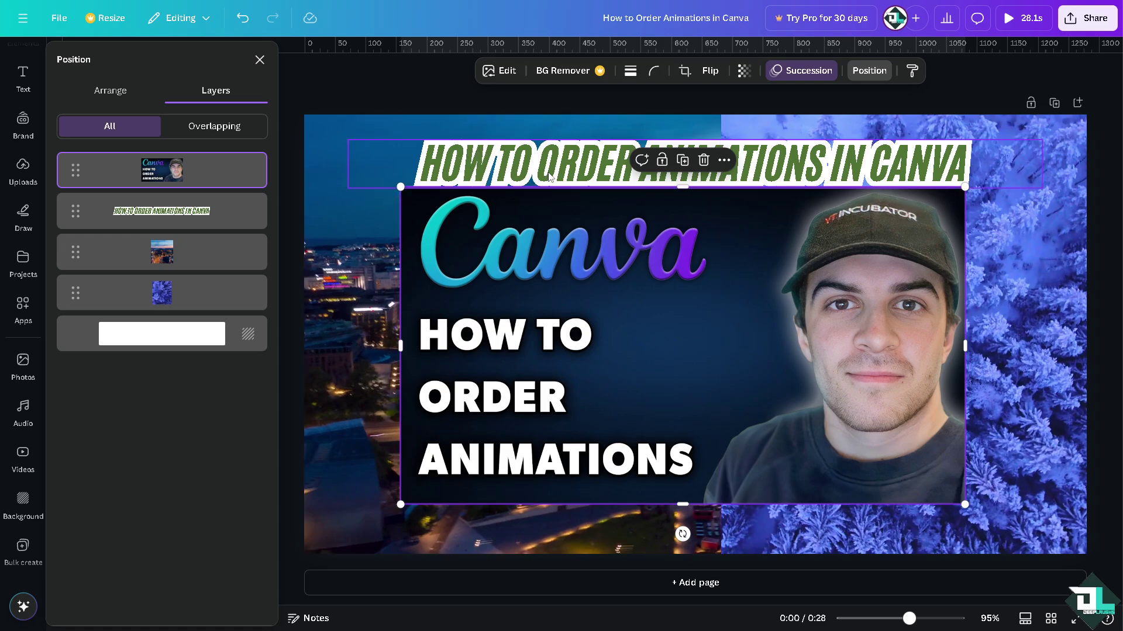
{"action": "left_click_drag", "start_coordinate": [195, 210], "coordinate": [194, 163]}
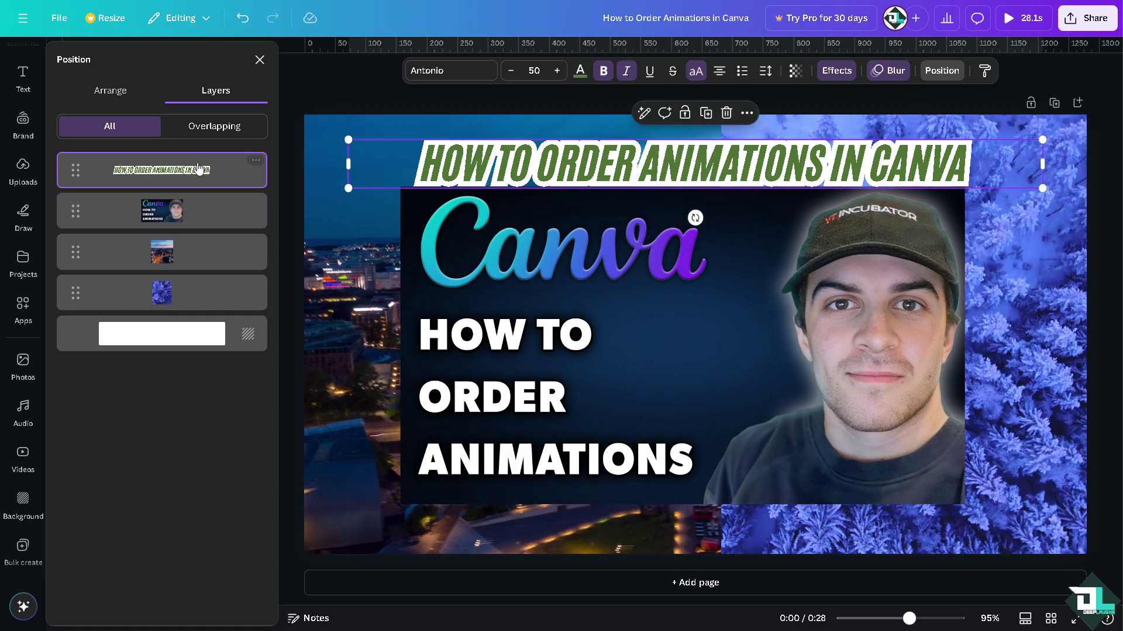